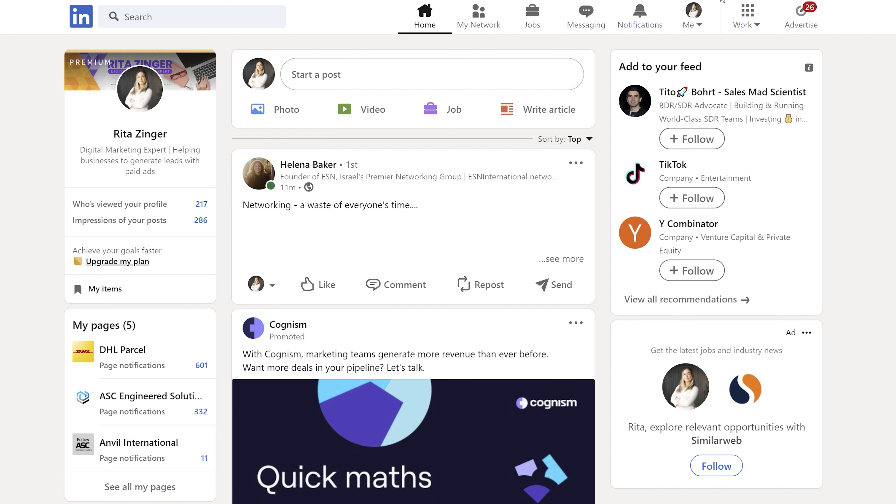
# Step: Start creating a new company page from LinkedIn's business services
pyautogui.click(747, 16)
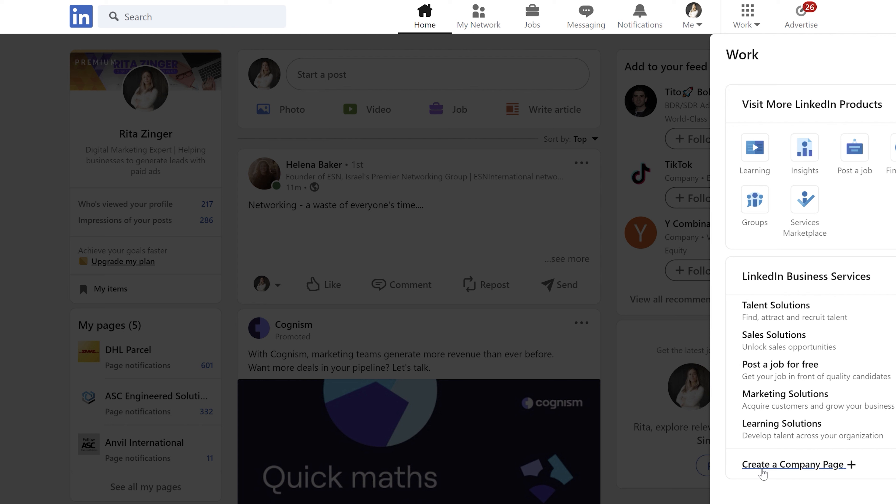
pyautogui.click(762, 474)
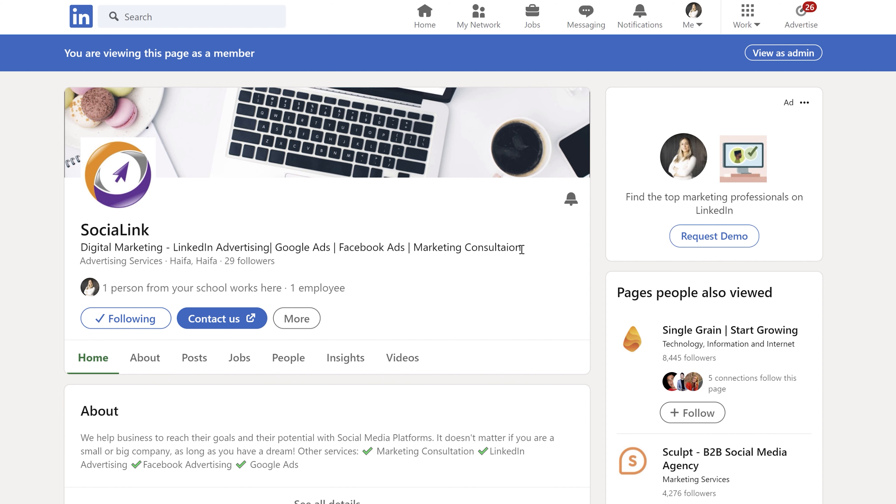
# Step: Review the About information of the SociaLink company page, including its overview and website
pyautogui.click(144, 357)
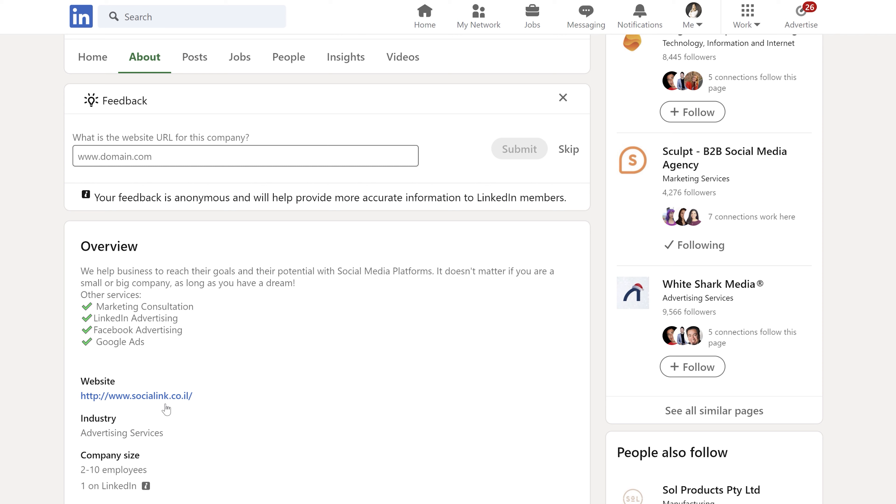
pyautogui.scroll(5, 550, 336)
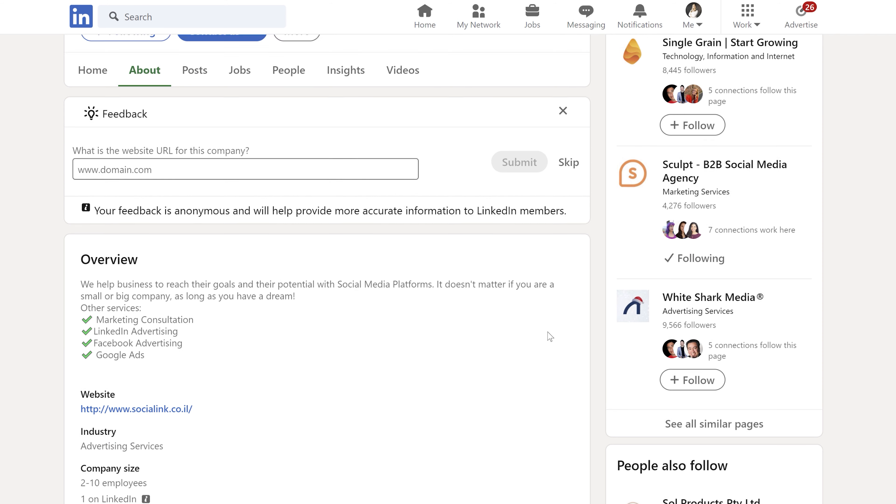
pyautogui.scroll(1, 550, 336)
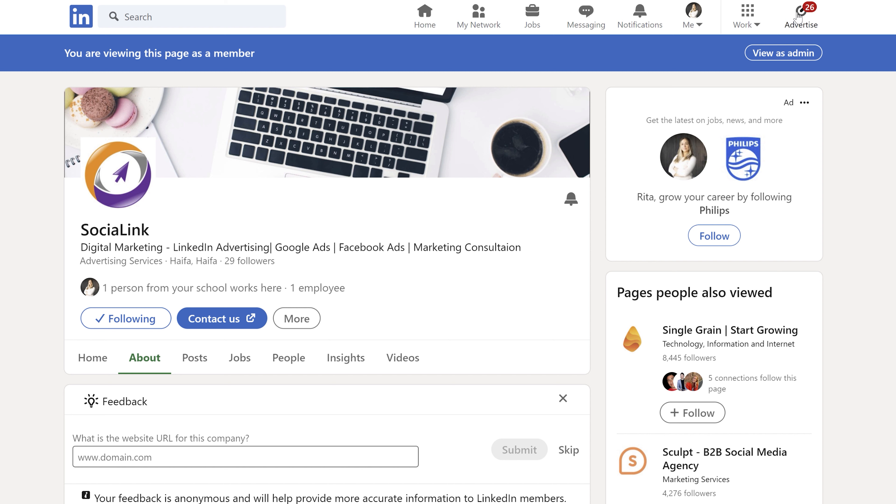
# Step: Switch to Campaign Manager and start creating a new ad account
pyautogui.click(798, 15)
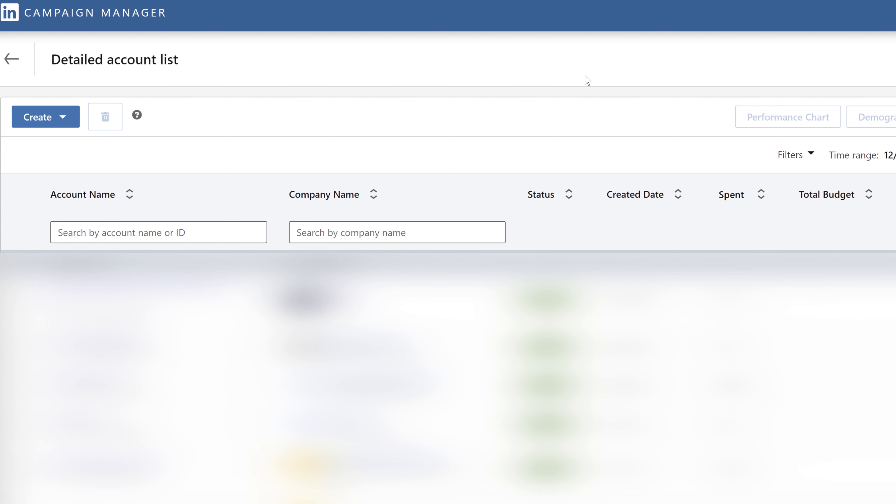
pyautogui.click(58, 121)
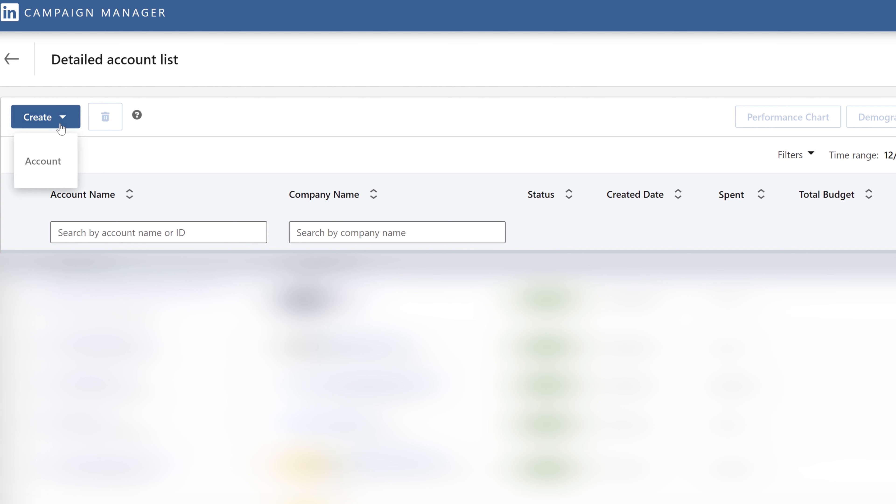
pyautogui.click(50, 166)
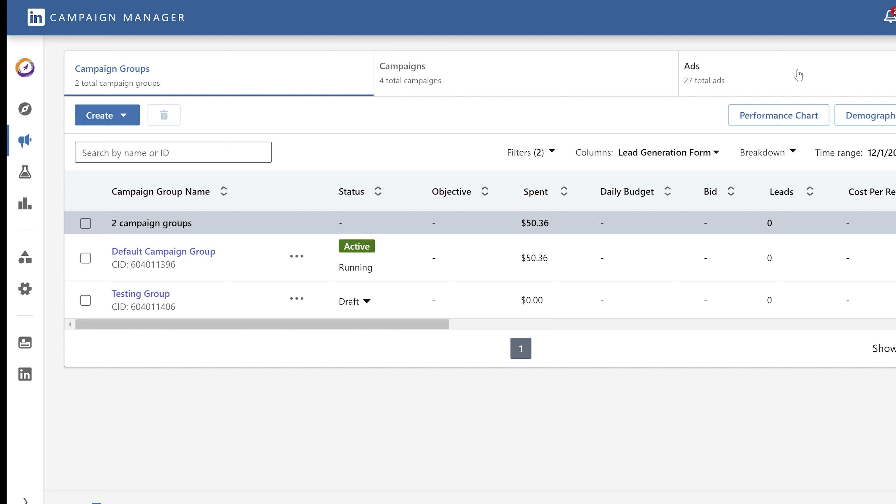
# Step: Expand the Socialink ad account's navigation, look at the Analyze options, and collapse the navigation again
pyautogui.moveTo(22, 75)
pyautogui.click(25, 499)
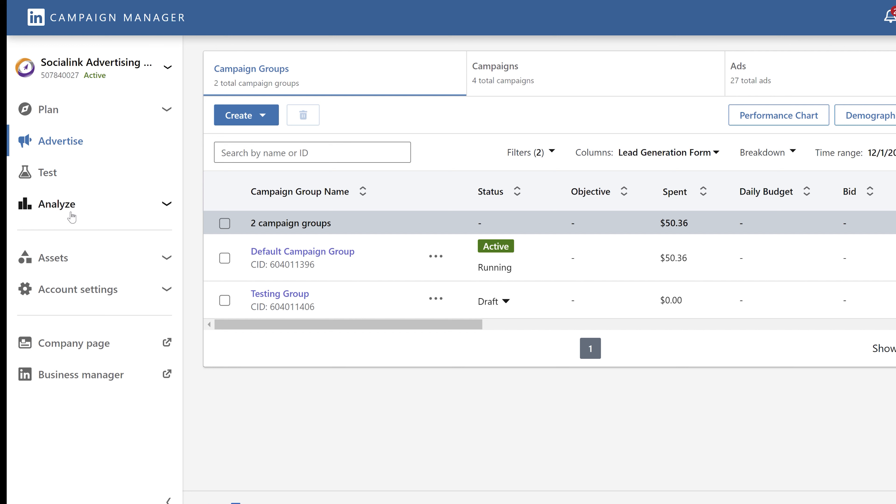
pyautogui.click(106, 299)
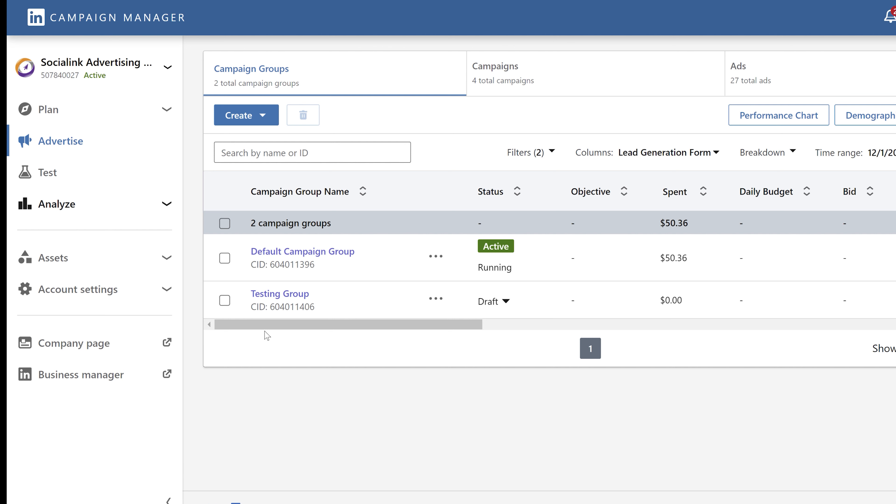
pyautogui.click(166, 205)
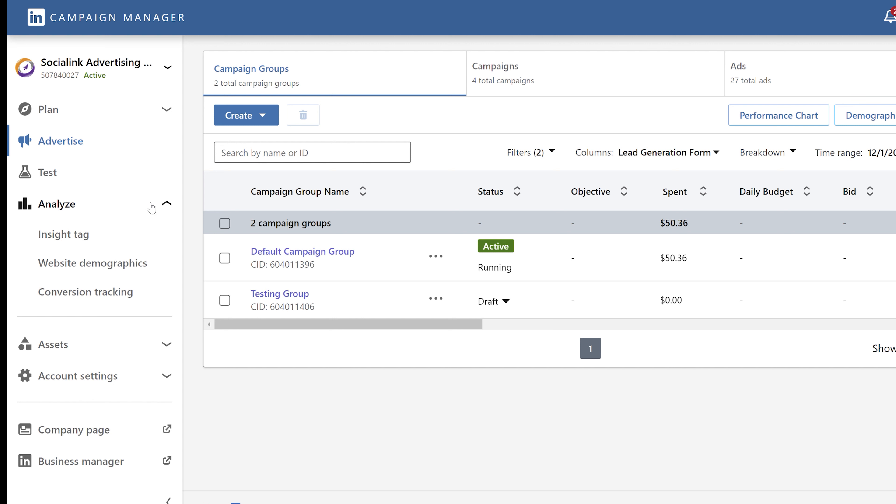
pyautogui.click(169, 499)
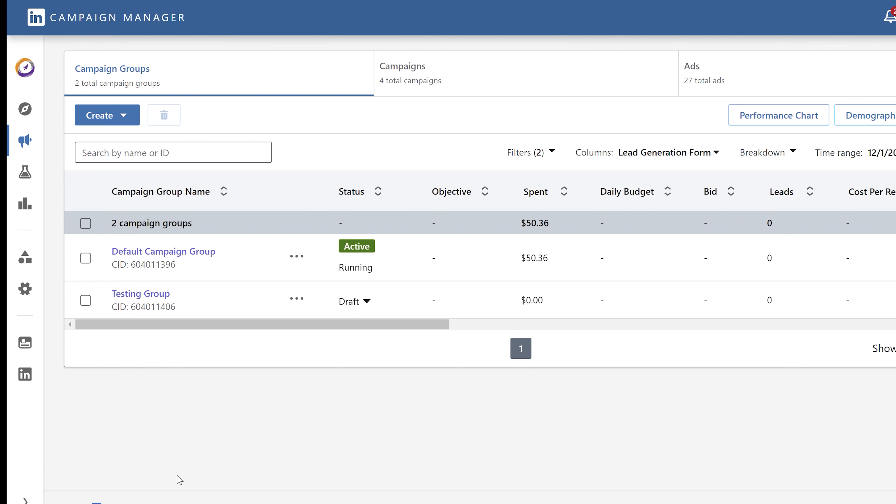
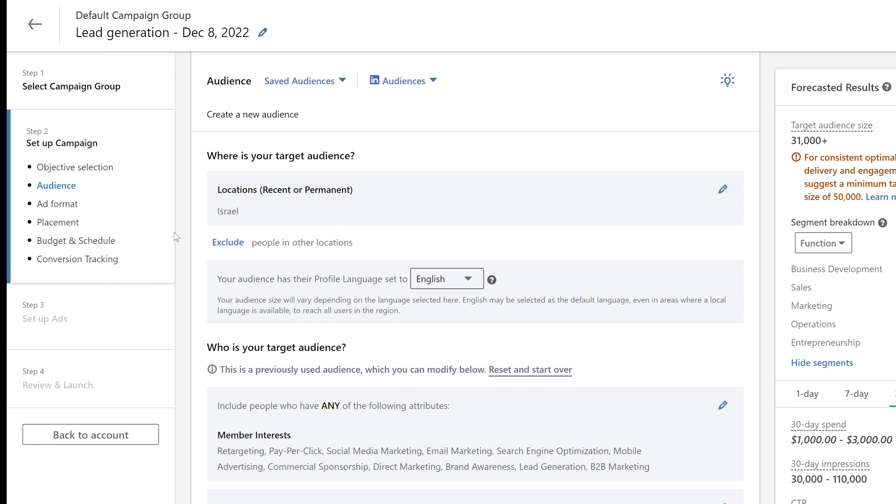
# Step: Remove Israel from the campaign's target locations and set the location type to Permanent location
pyautogui.scroll(5, 459, 254)
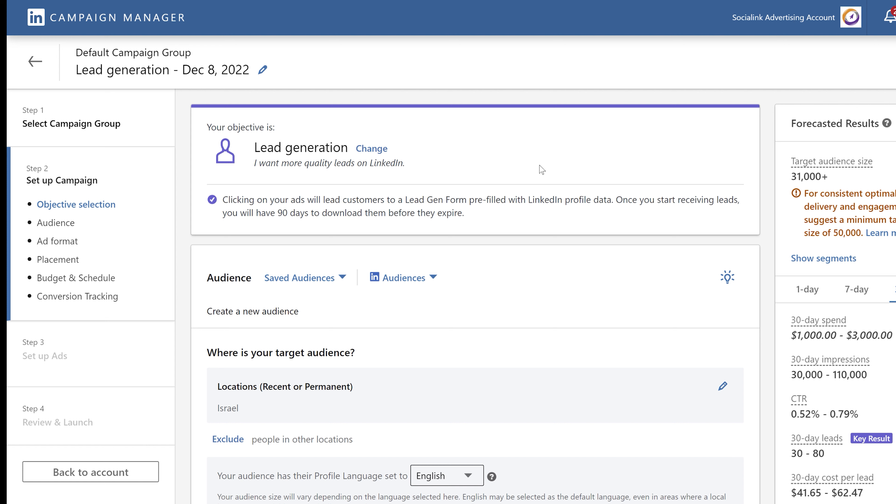
pyautogui.scroll(-5, 542, 170)
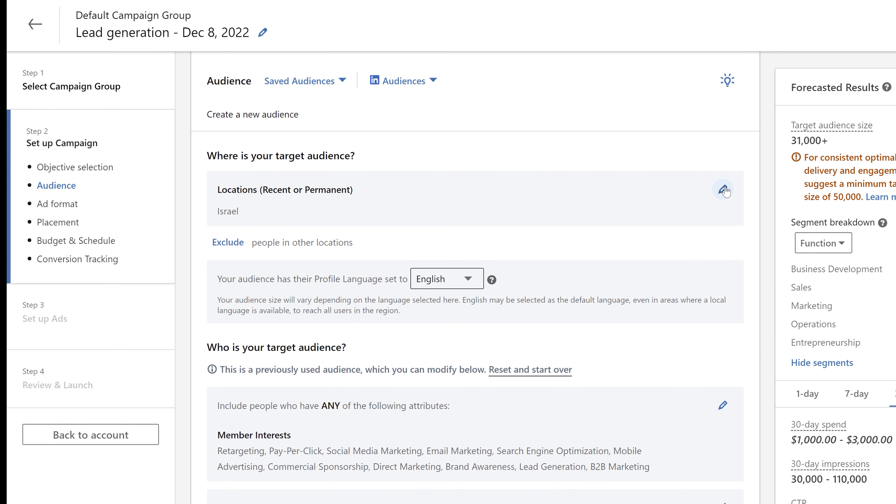
pyautogui.click(723, 191)
pyautogui.click(256, 211)
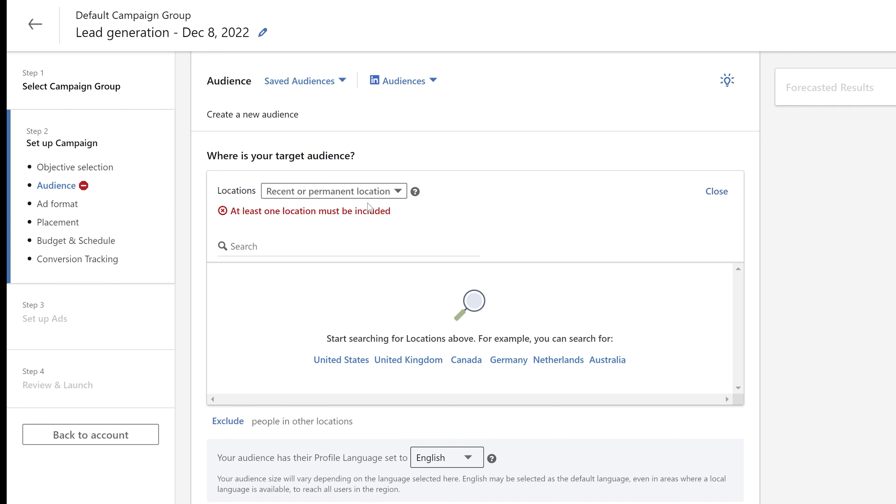
pyautogui.click(388, 192)
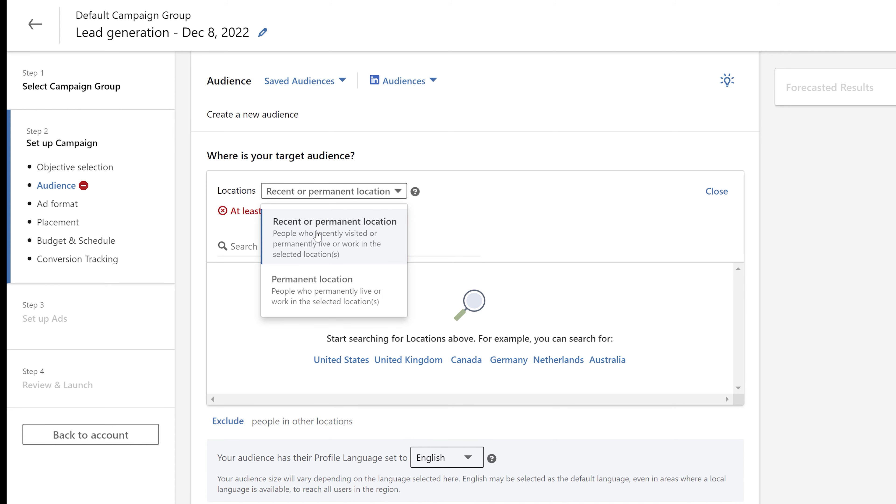
pyautogui.click(310, 297)
# Step: Search the locations for "united", add United States as the target location, and close the location editor
pyautogui.click(337, 251)
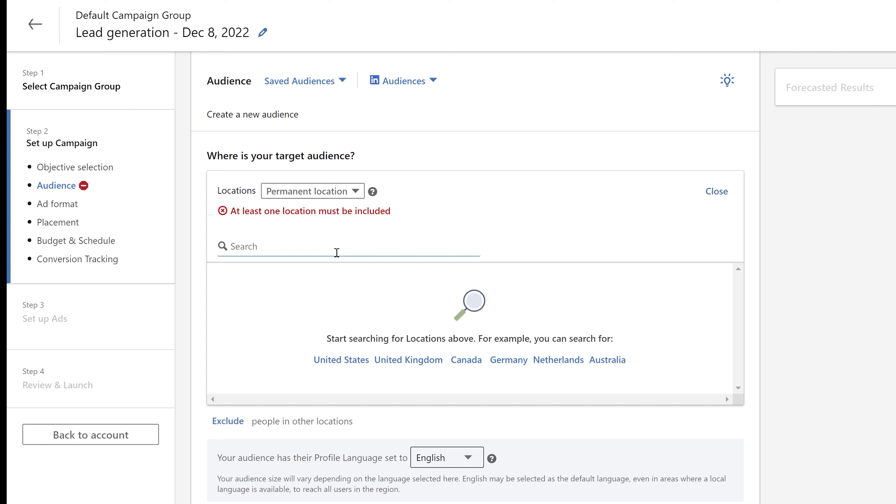
pyautogui.write('united')
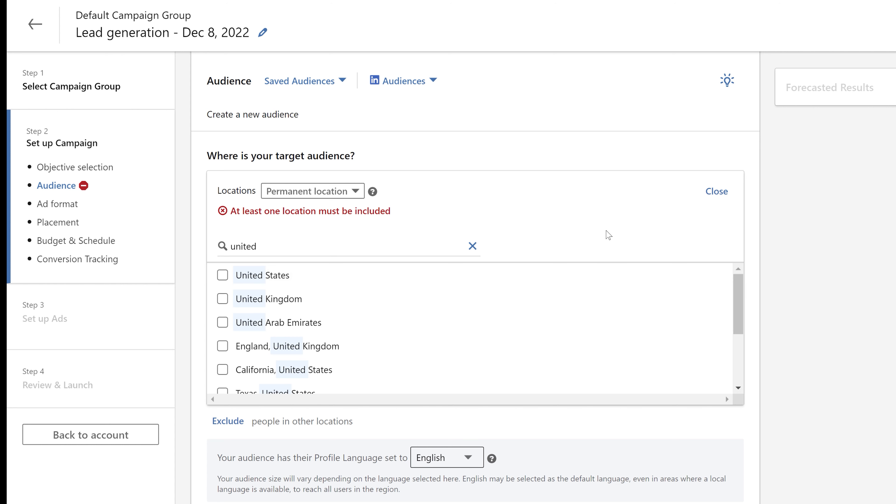
pyautogui.click(286, 270)
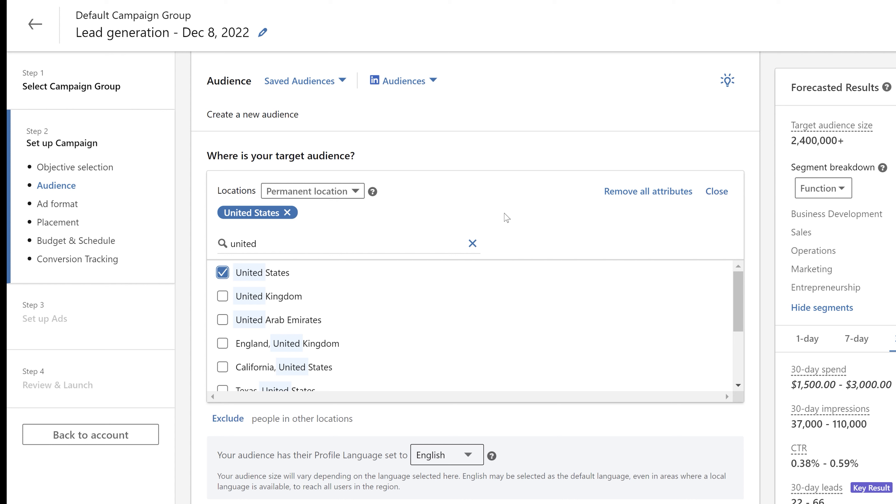
pyautogui.click(472, 243)
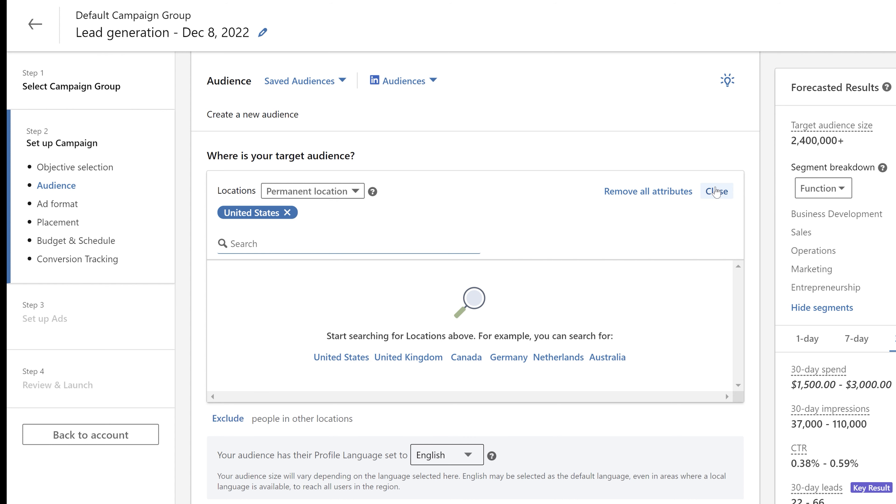
pyautogui.click(716, 192)
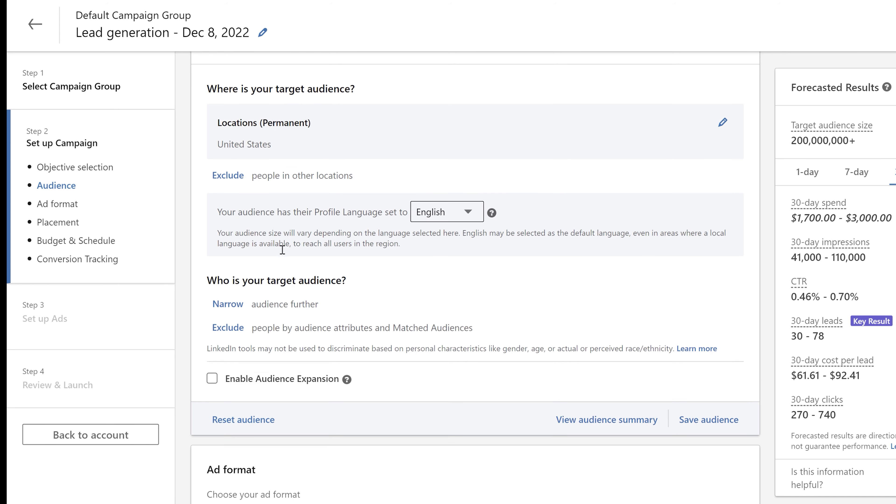
# Step: Start narrowing the target audience by audience attributes and look through the Company targeting criteria
pyautogui.scroll(-2, 282, 249)
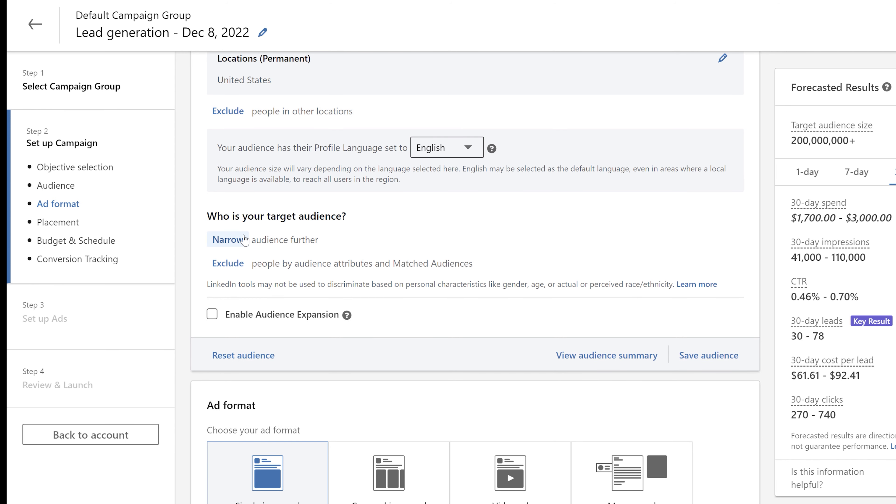
pyautogui.click(217, 240)
pyautogui.scroll(-4, 443, 246)
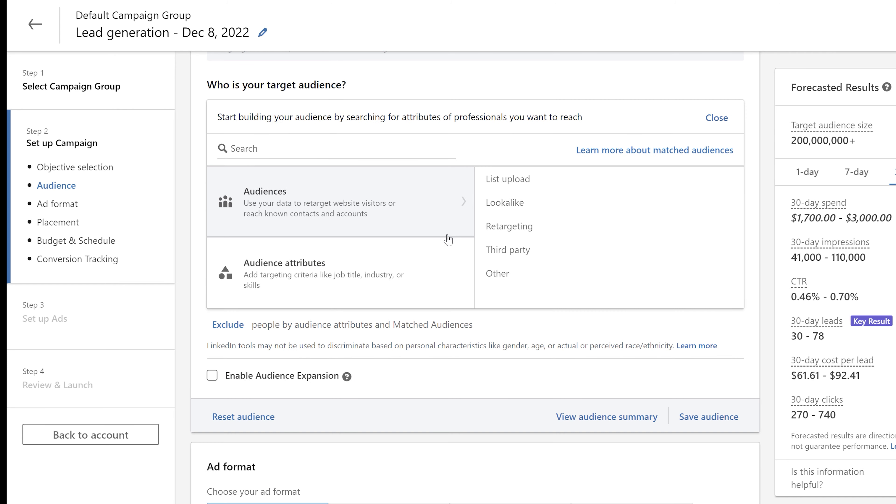
pyautogui.click(390, 271)
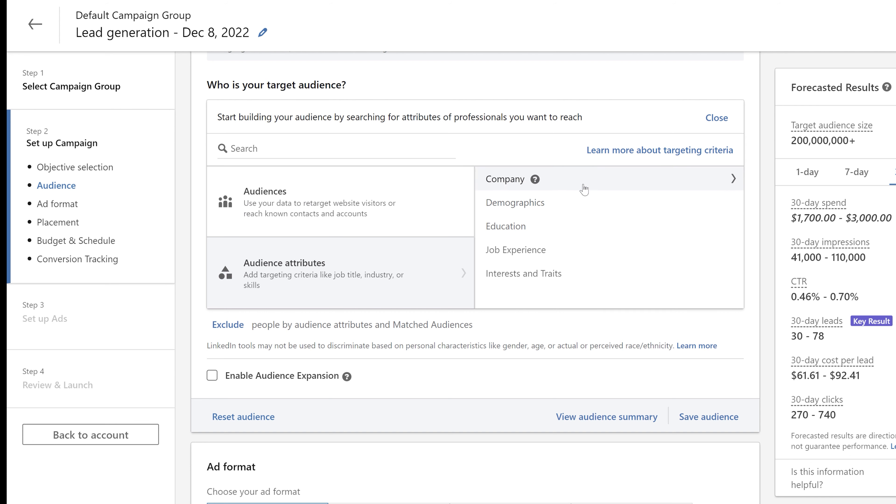
pyautogui.click(513, 185)
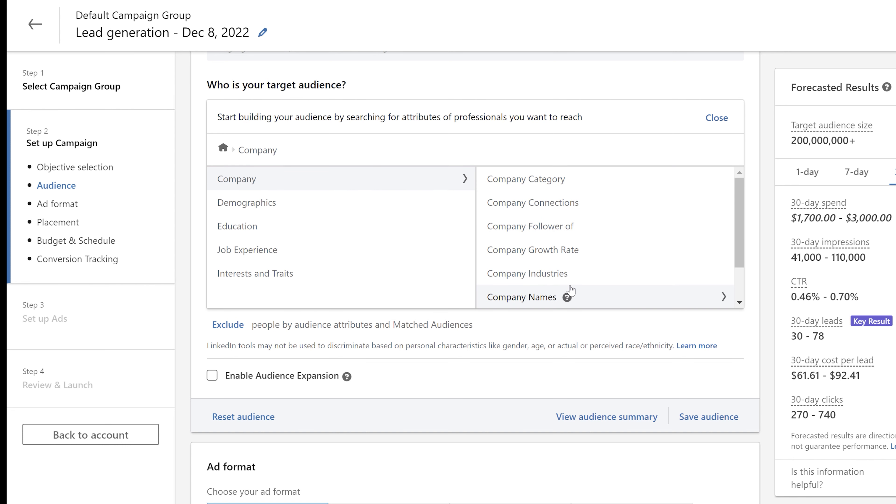
pyautogui.scroll(-1, 621, 257)
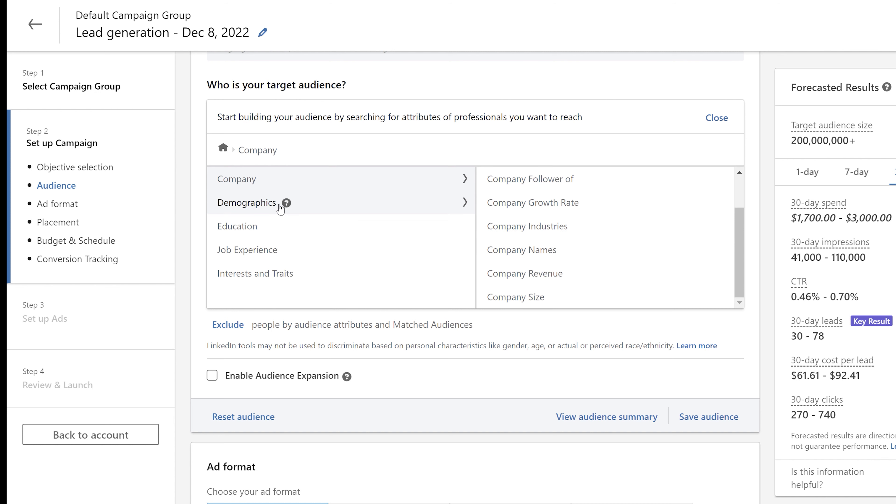
# Step: Look through the Demographics, Education and Job Experience targeting criteria for the audience
pyautogui.click(284, 202)
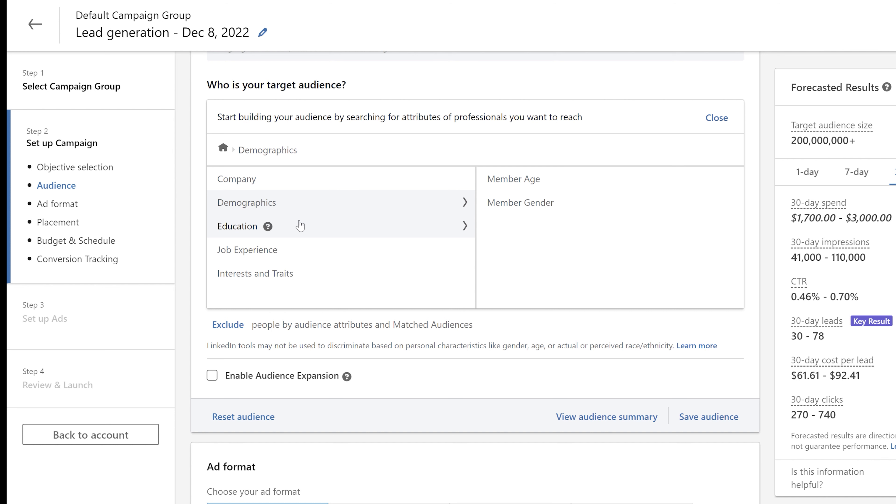
pyautogui.click(299, 225)
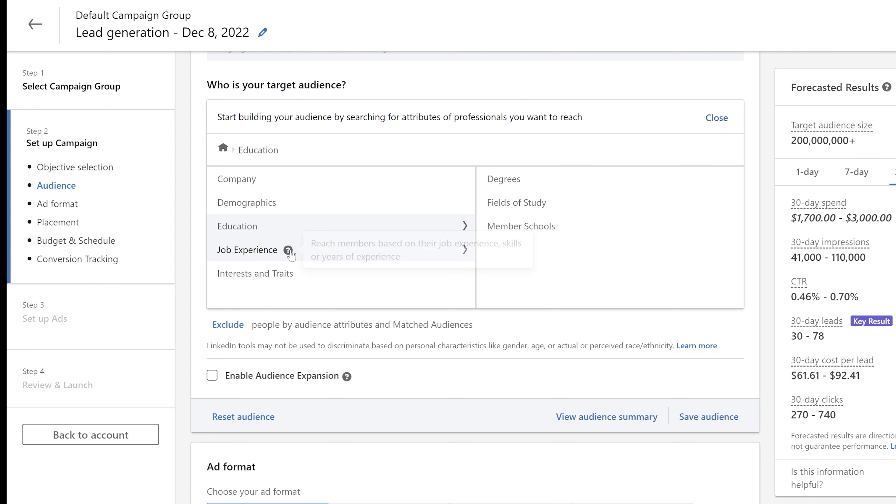
pyautogui.click(255, 260)
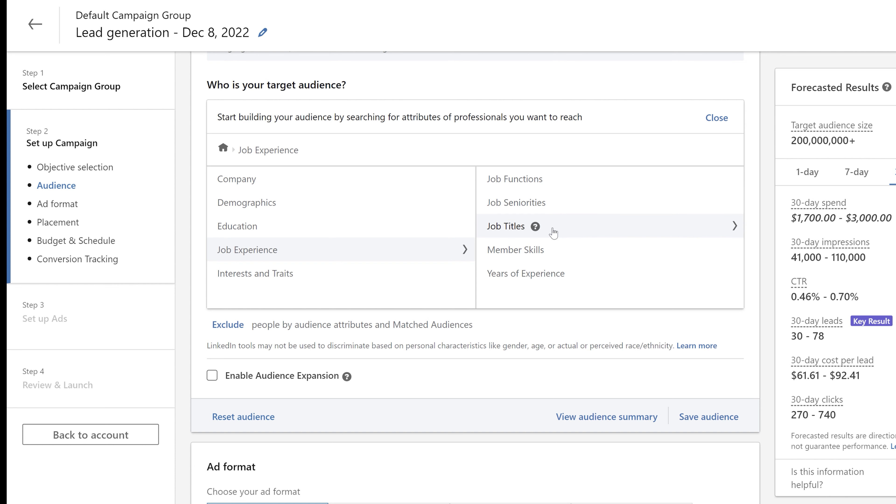
# Step: Browse the job titles suggested for Director, then return to the Job Experience criteria
pyautogui.click(553, 232)
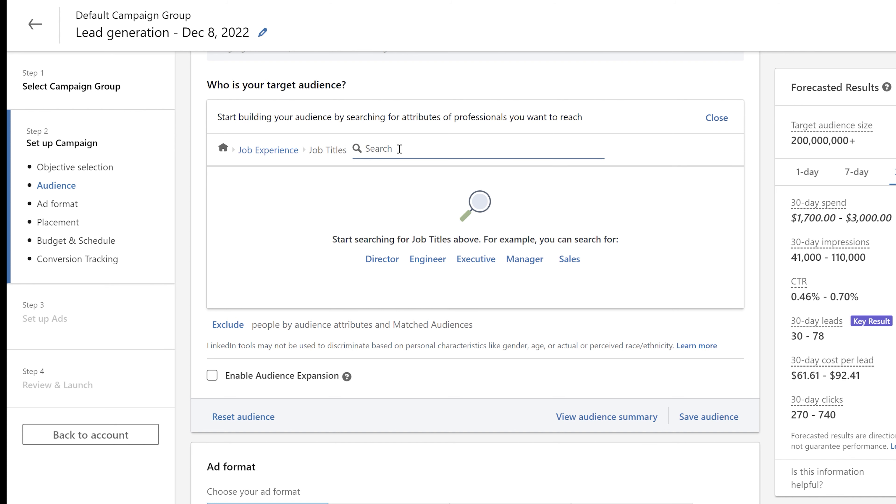
pyautogui.click(381, 259)
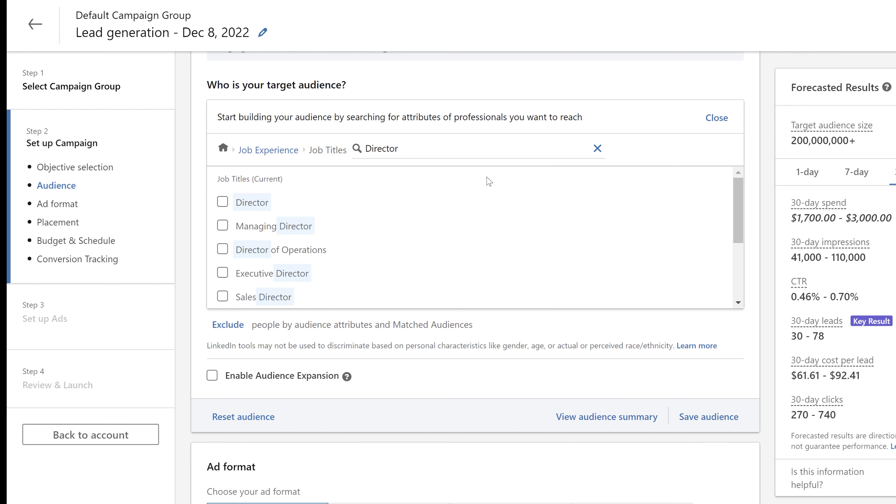
pyautogui.scroll(-3, 382, 264)
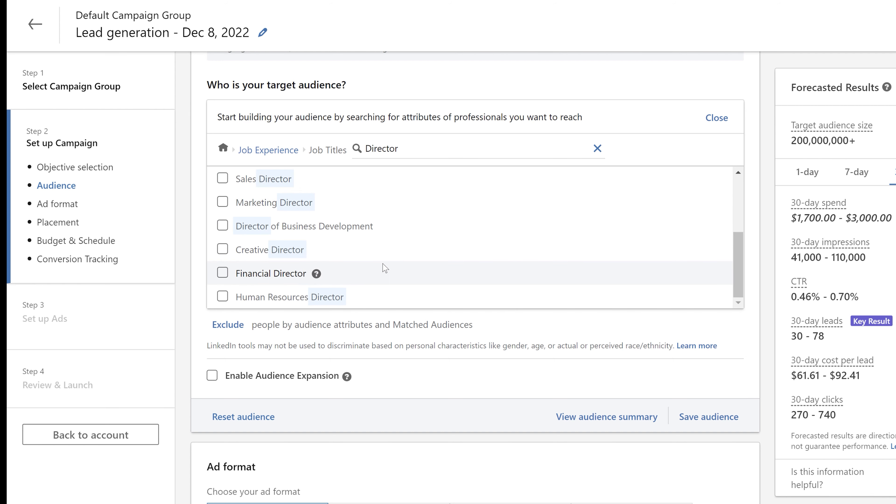
pyautogui.scroll(3, 383, 266)
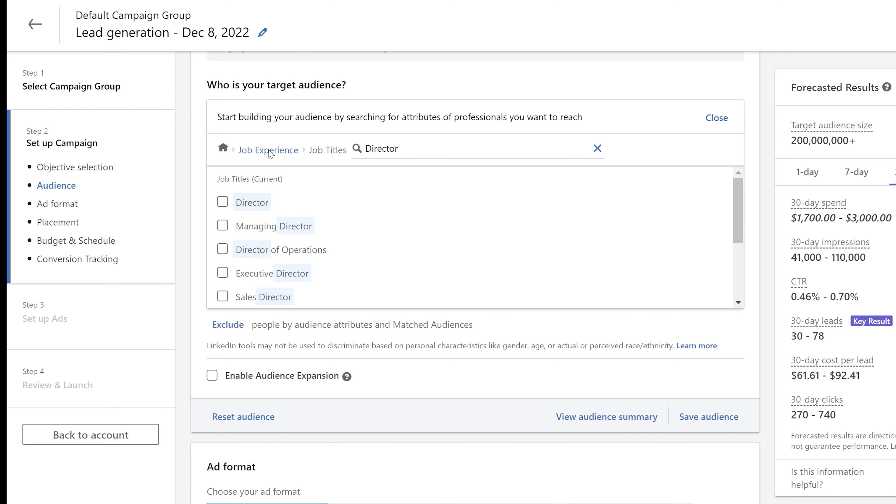
pyautogui.click(270, 153)
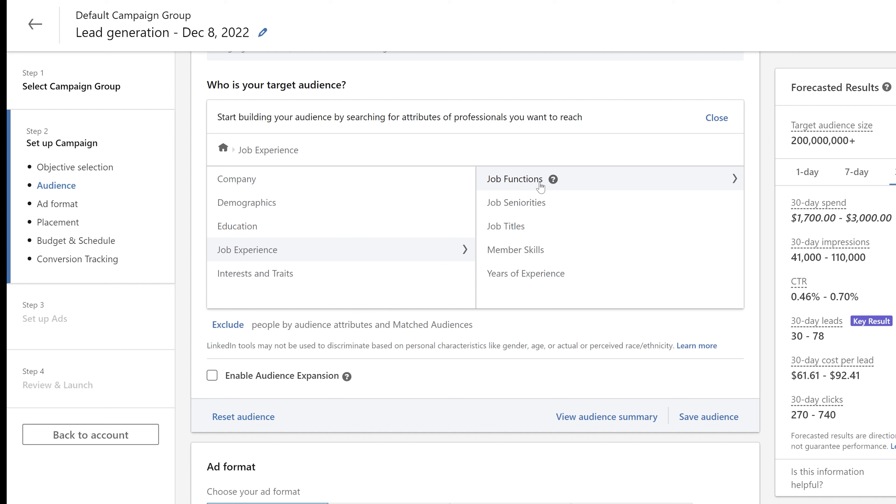
# Step: Browse the Job Functions criteria under Job Experience and include Engineering in the target audience
pyautogui.click(540, 191)
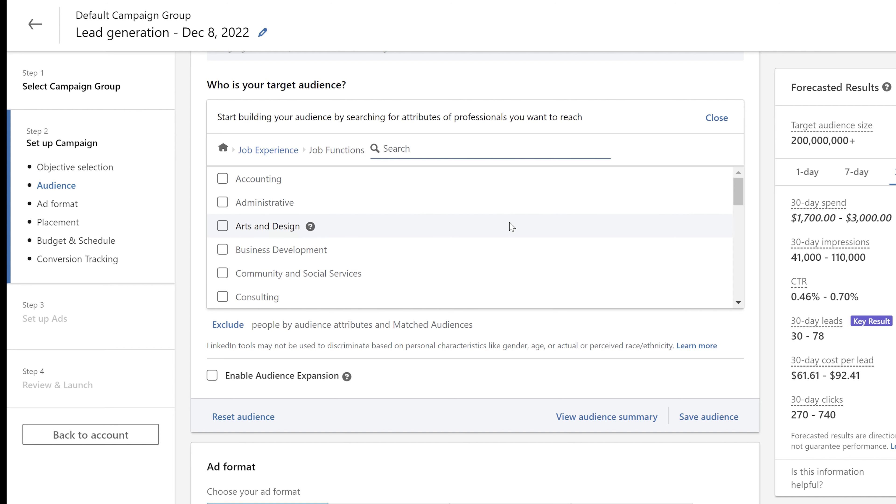
pyautogui.scroll(-10, 510, 226)
pyautogui.scroll(-1, 513, 227)
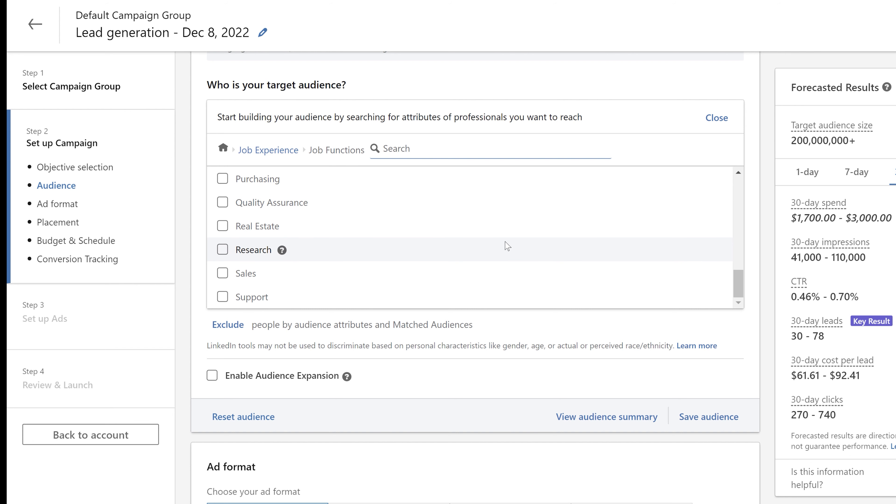
pyautogui.scroll(5, 350, 265)
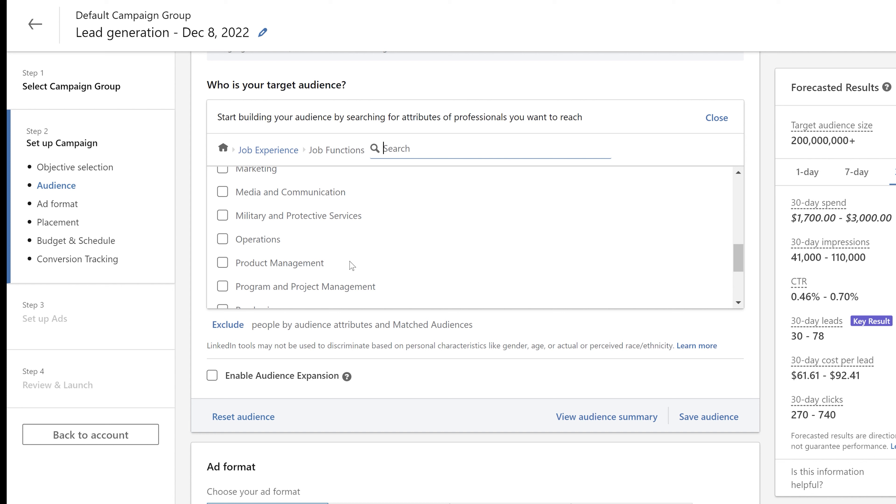
pyautogui.scroll(1, 351, 264)
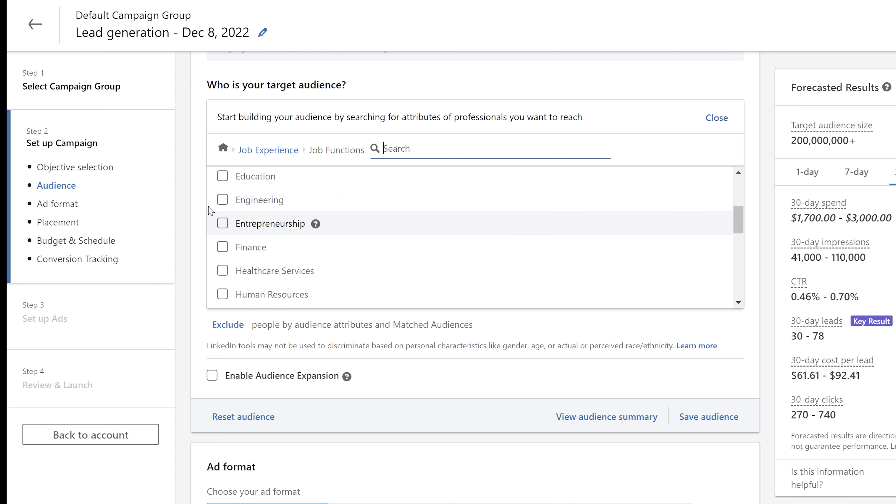
pyautogui.click(222, 199)
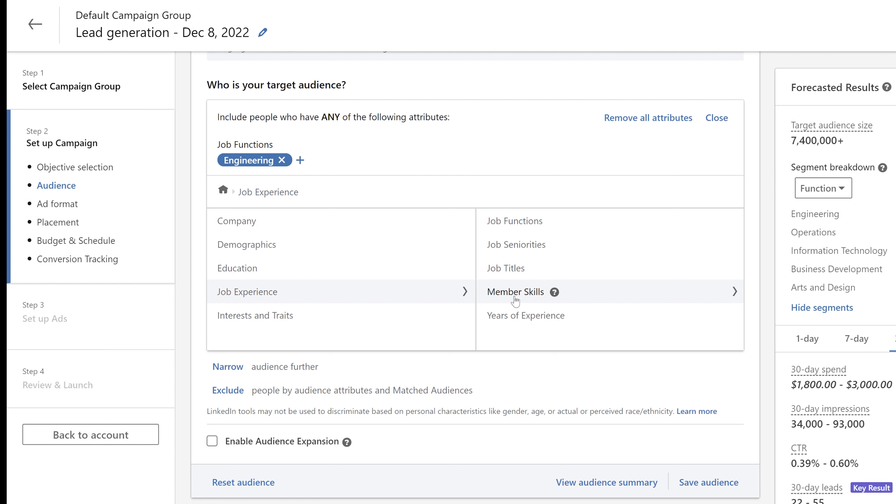
# Step: Look through the available Job Seniorities levels, from Unpaid to Owner, and return to the Job Experience criteria
pyautogui.click(555, 245)
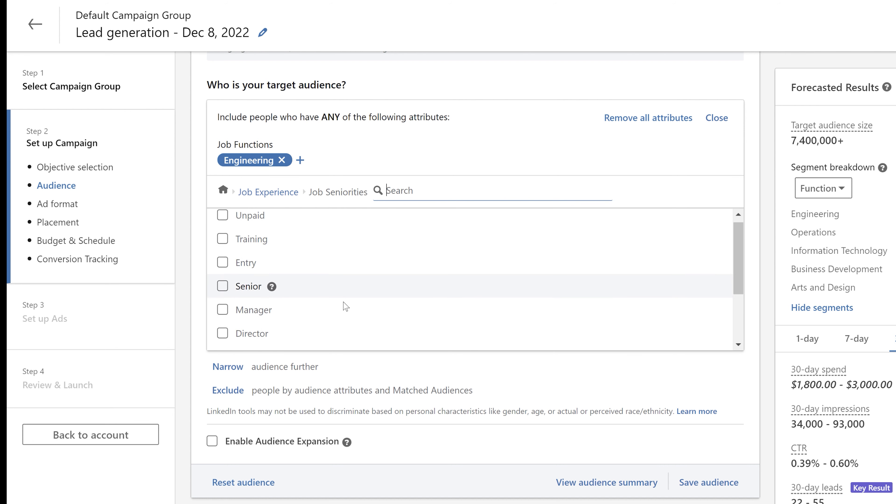
pyautogui.scroll(-2, 342, 305)
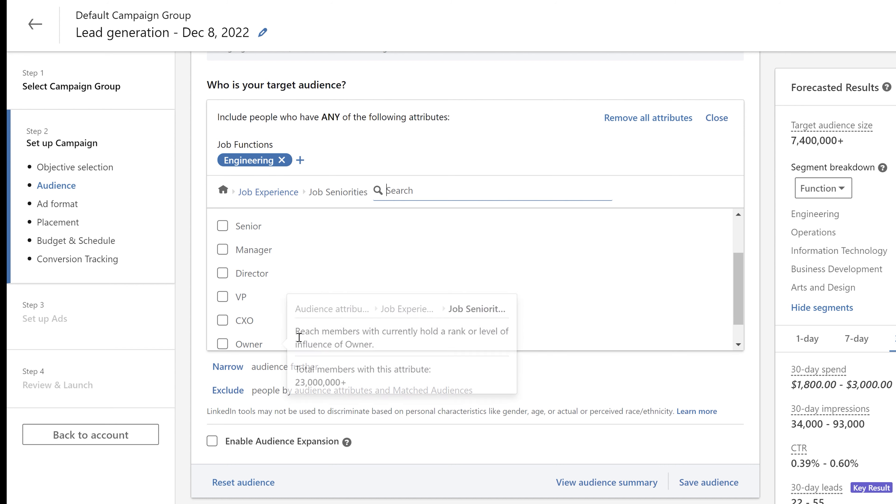
pyautogui.click(263, 192)
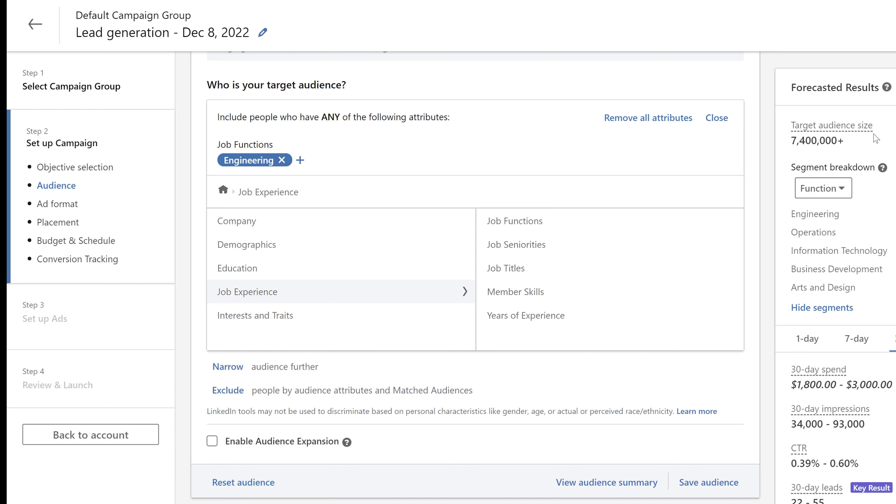
# Step: Set the campaign's daily budget to $10.00
pyautogui.scroll(-6, 458, 334)
pyautogui.scroll(-3, 444, 282)
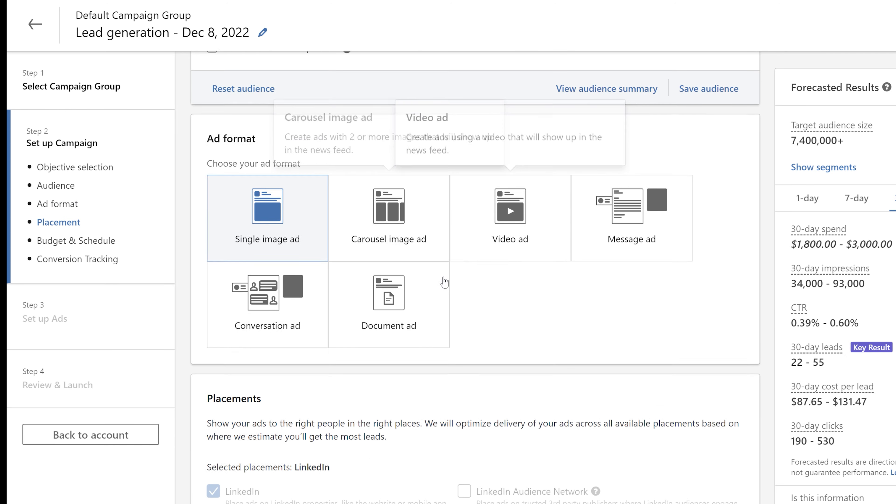
pyautogui.scroll(-1, 444, 282)
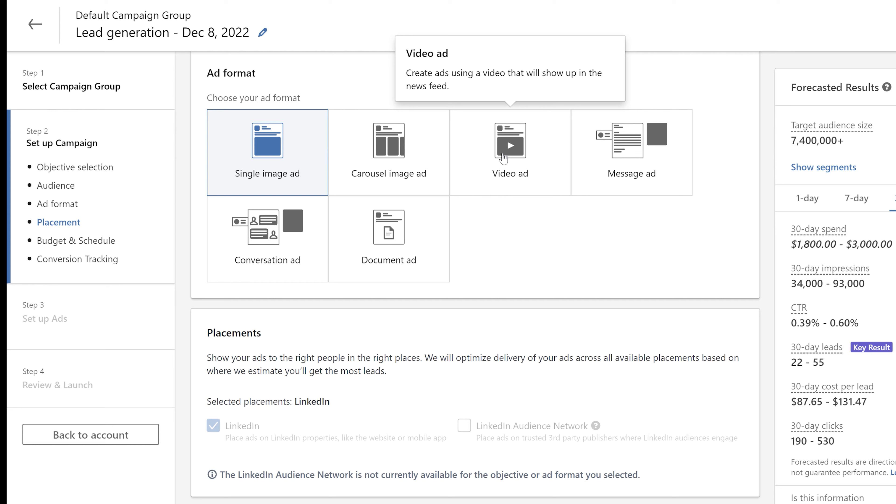
pyautogui.scroll(-3, 550, 201)
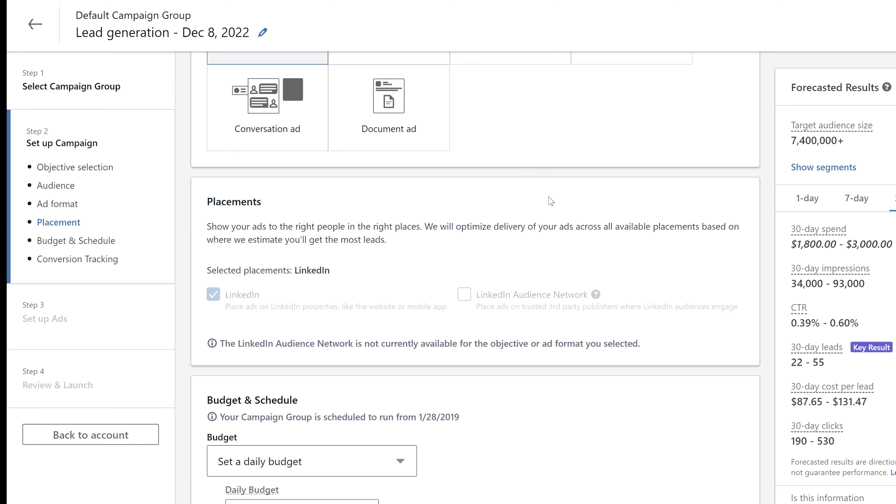
pyautogui.scroll(-2, 416, 206)
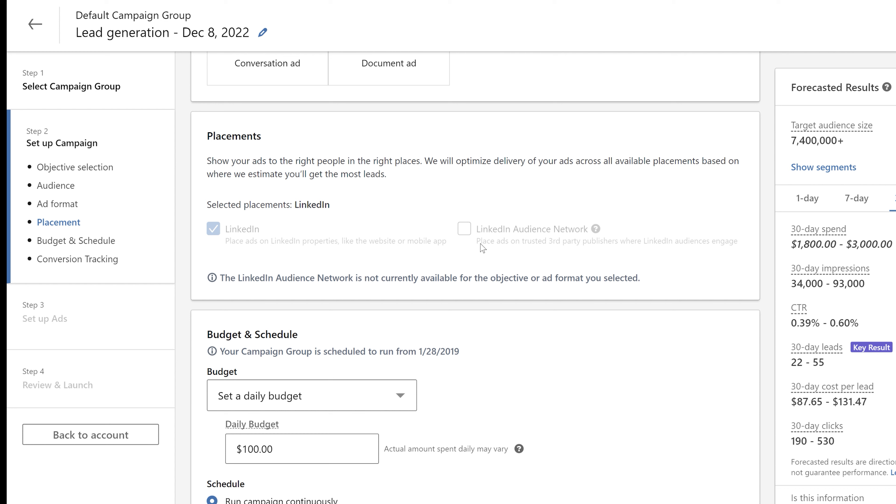
pyautogui.scroll(-4, 482, 248)
pyautogui.scroll(-2, 504, 246)
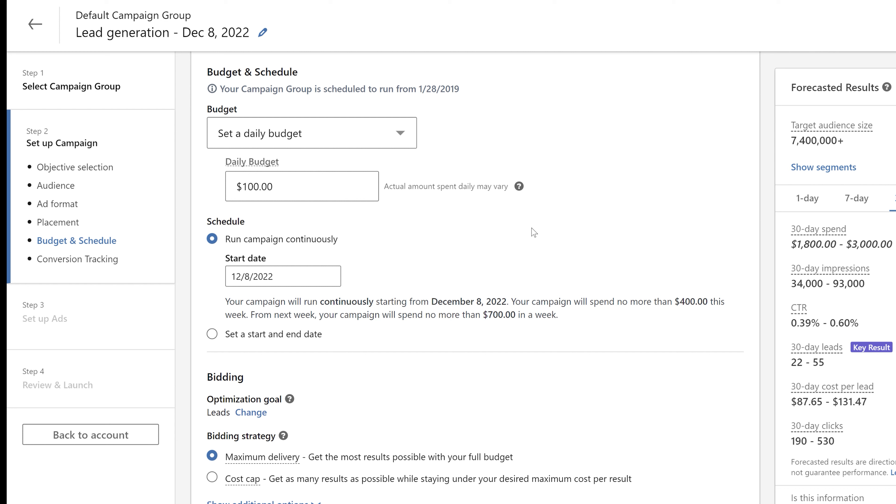
pyautogui.moveTo(346, 198); pyautogui.dragTo(210, 176)
pyautogui.write('10')
pyautogui.click(429, 239)
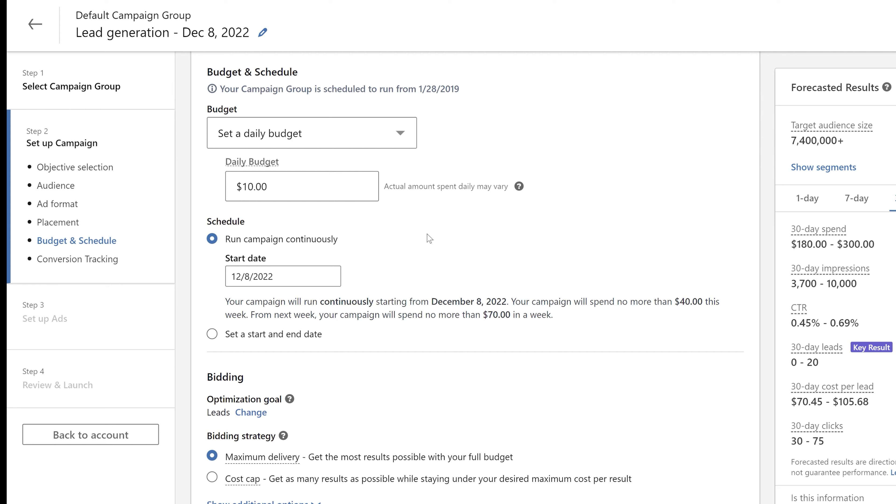
# Step: Proceed past the bidding and conversion tracking settings to the ad setup and start creating a new ad
pyautogui.scroll(-2, 383, 356)
pyautogui.scroll(-6, 384, 357)
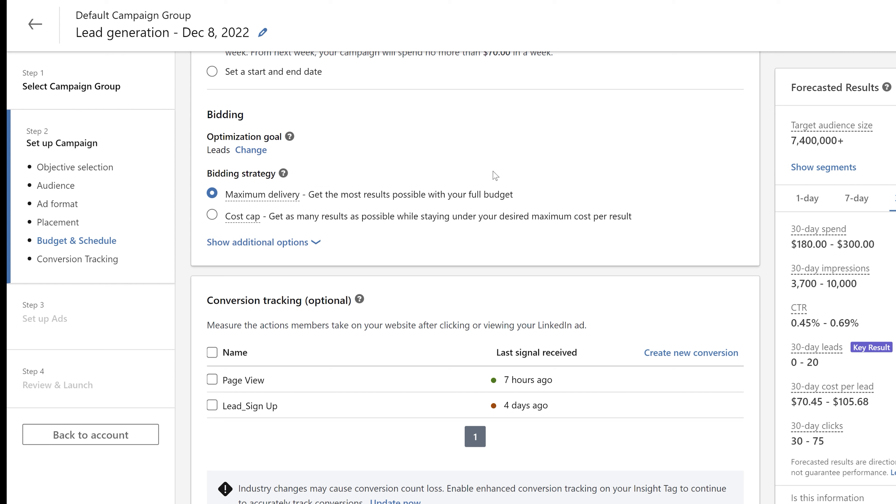
pyautogui.moveTo(300, 201)
pyautogui.scroll(-2, 213, 214)
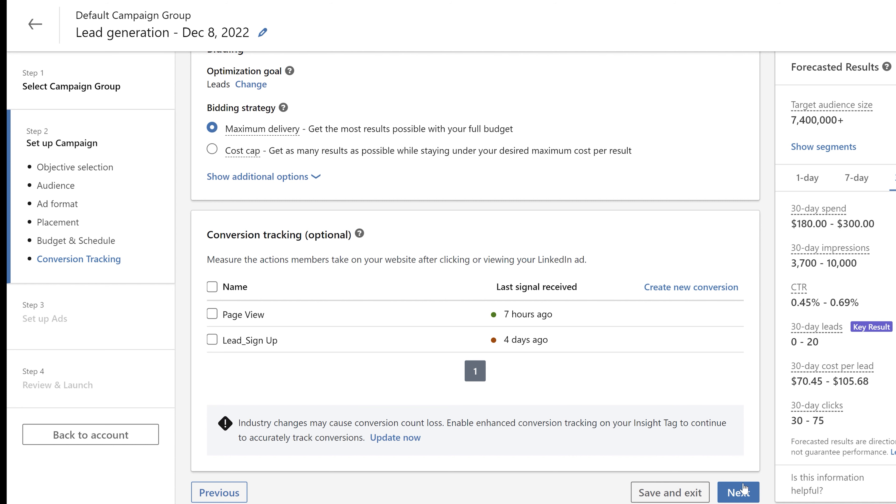
pyautogui.click(739, 494)
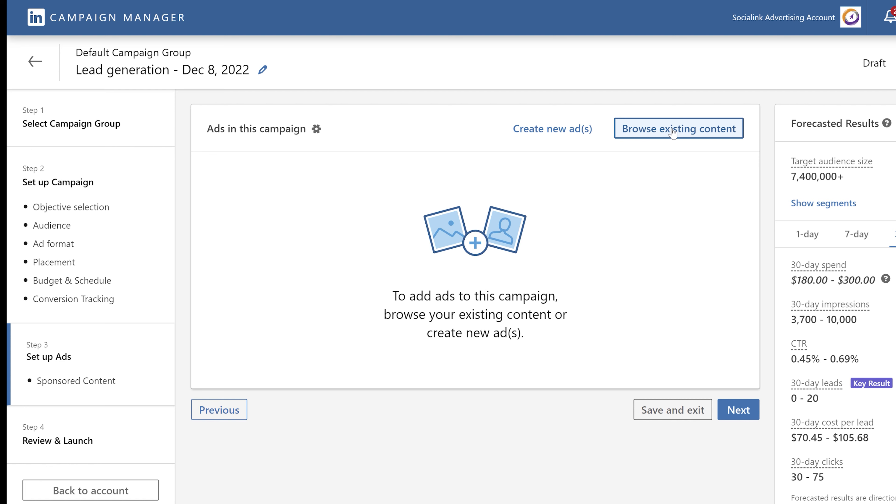
pyautogui.click(553, 128)
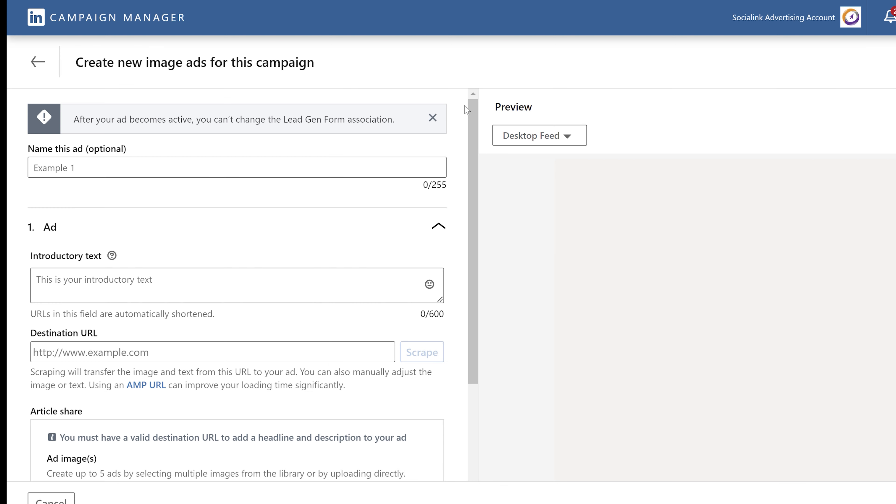
# Step: Name the new image ad "Ad1" and enter "Text dradt" as its introductory text
pyautogui.click(57, 168)
pyautogui.scroll(-2, 272, 216)
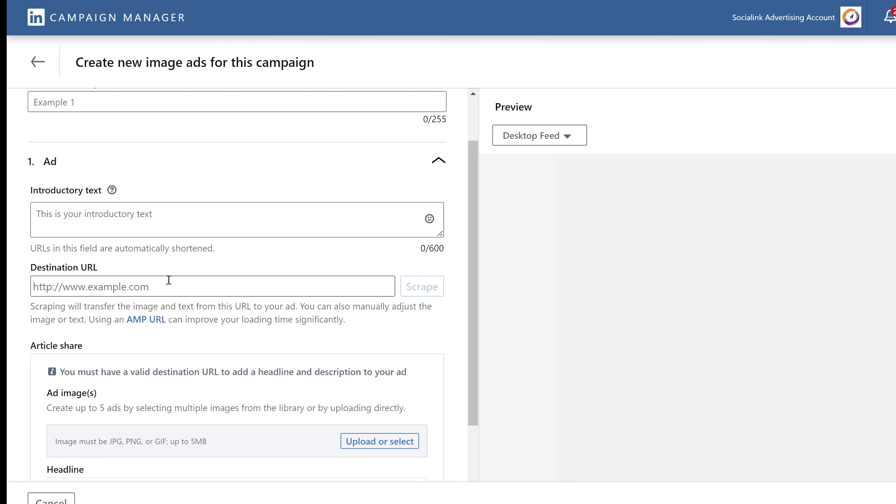
pyautogui.scroll(-3, 196, 279)
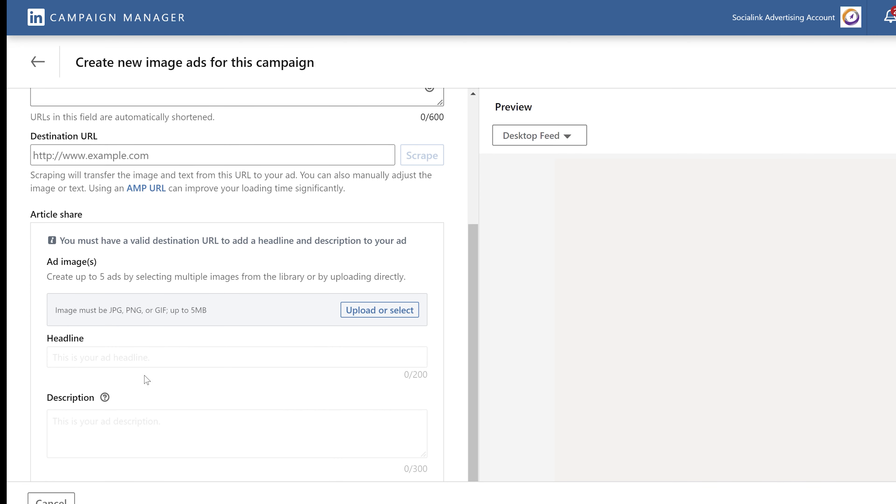
pyautogui.scroll(5, 230, 437)
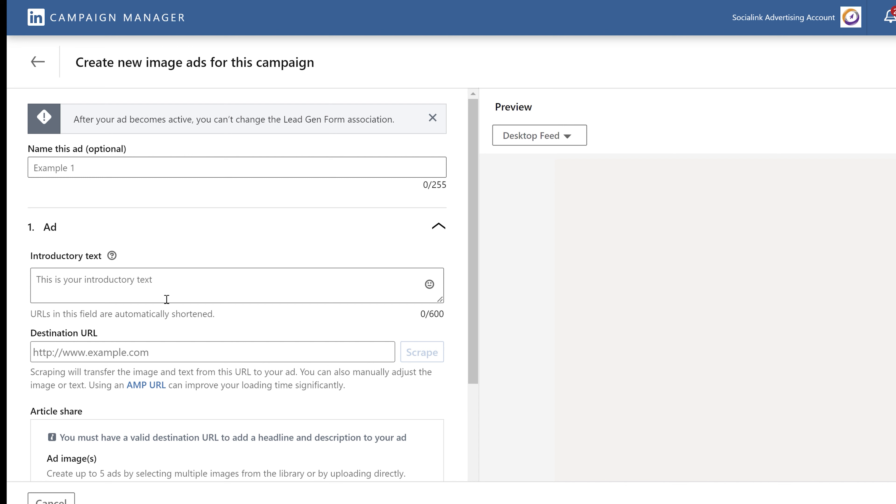
pyautogui.click(71, 168)
pyautogui.write('Ad1')
pyautogui.click(82, 284)
pyautogui.write('Text dradt')
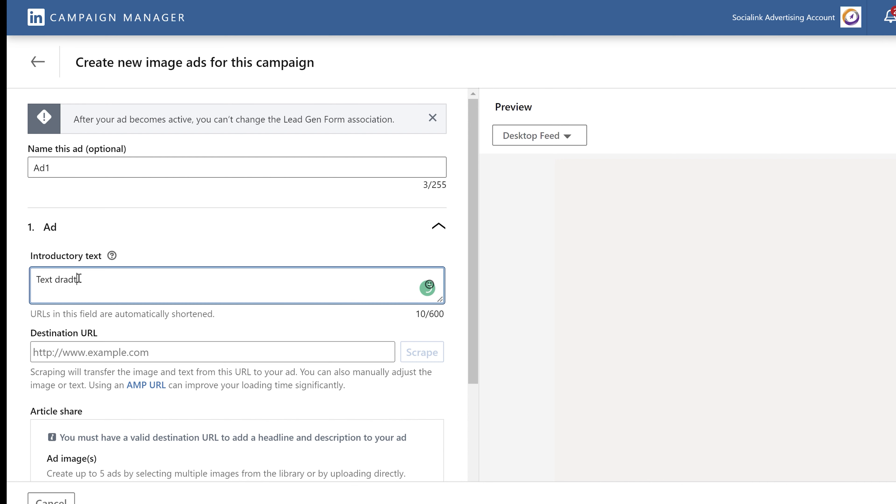
# Step: Choose the second-row Rita_01_16X9.jpg from the Image Library as the ad image
pyautogui.scroll(-1, 119, 288)
pyautogui.scroll(-5, 119, 288)
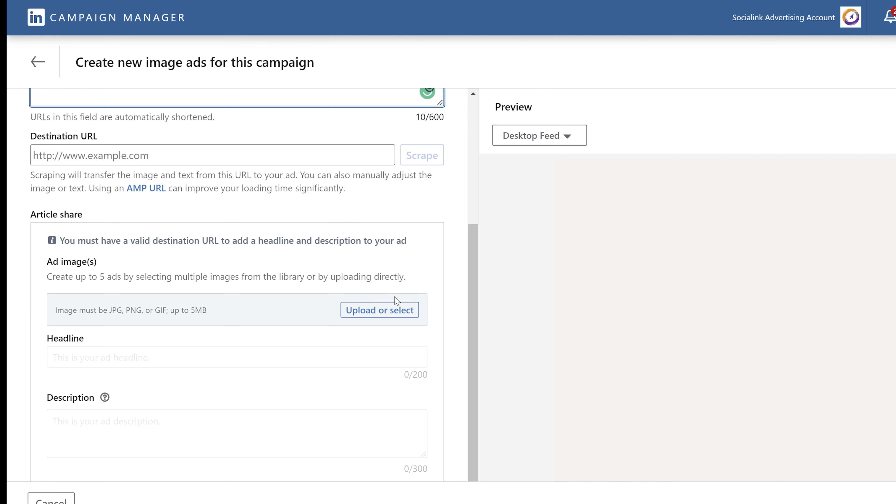
pyautogui.click(415, 324)
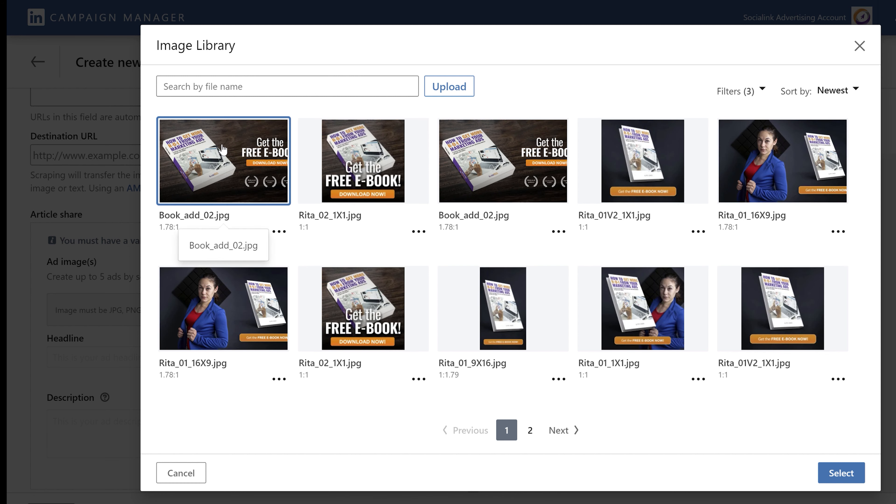
pyautogui.click(230, 317)
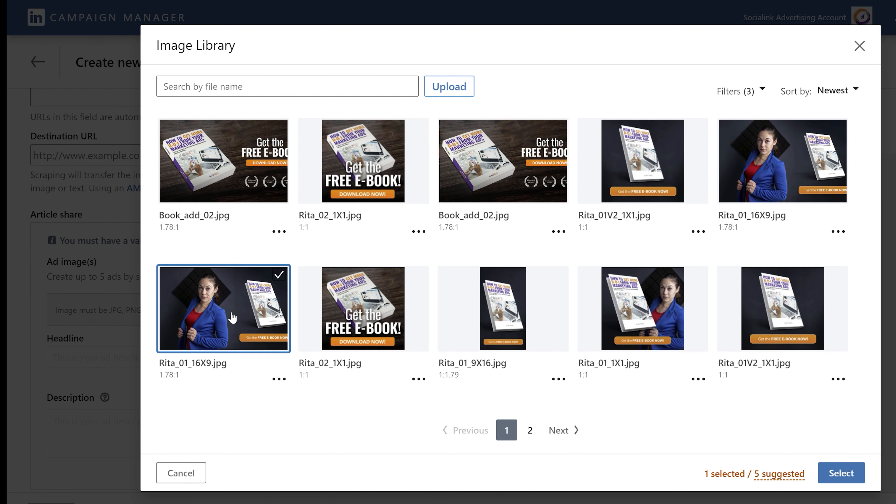
pyautogui.click(840, 479)
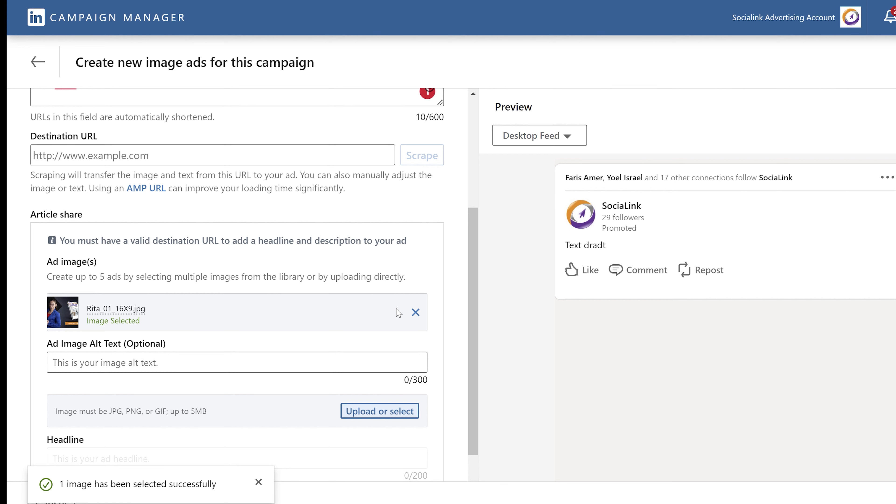
# Step: Set the ad's headline to "Download Our Free Guide" and create the ad
pyautogui.scroll(-5, 337, 293)
pyautogui.click(336, 298)
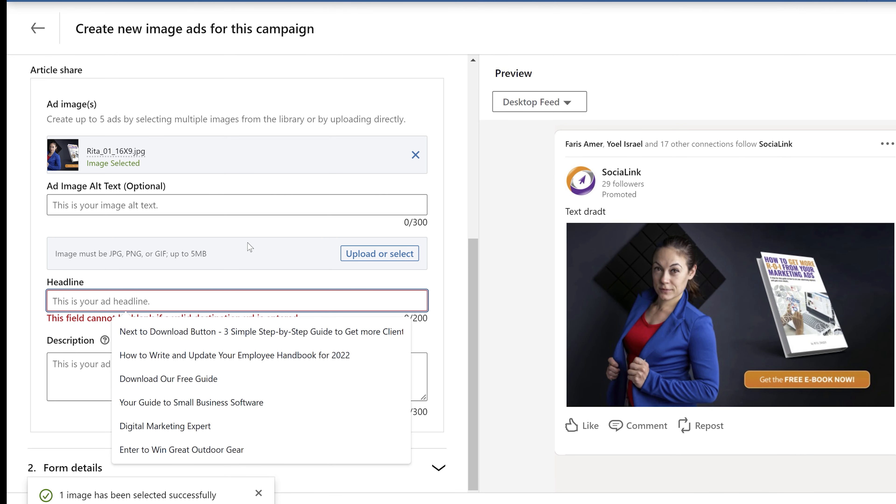
pyautogui.write('Download')
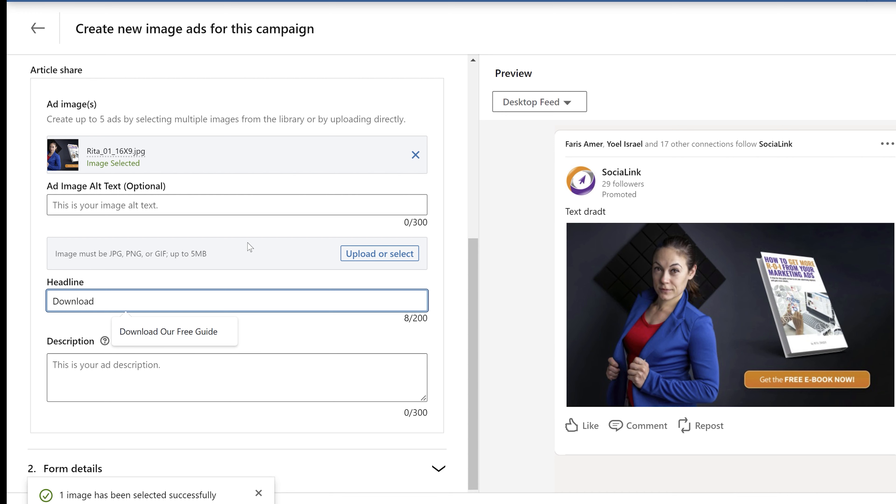
pyautogui.click(168, 333)
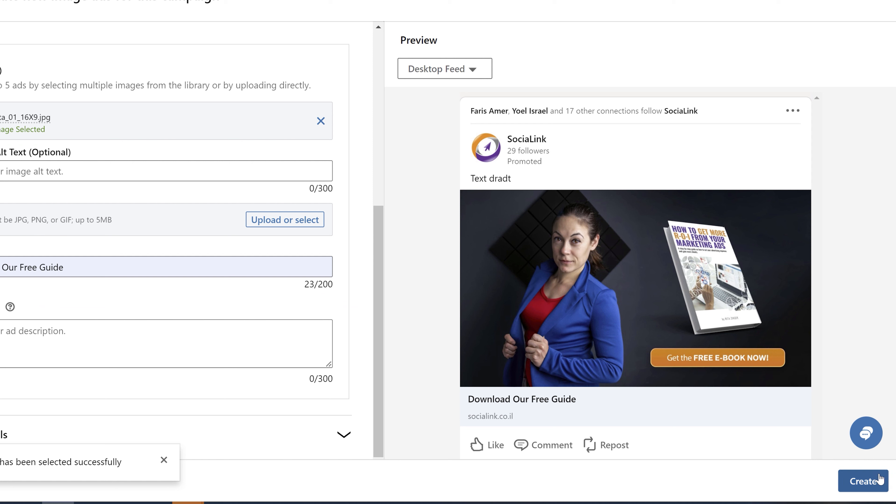
pyautogui.click(877, 480)
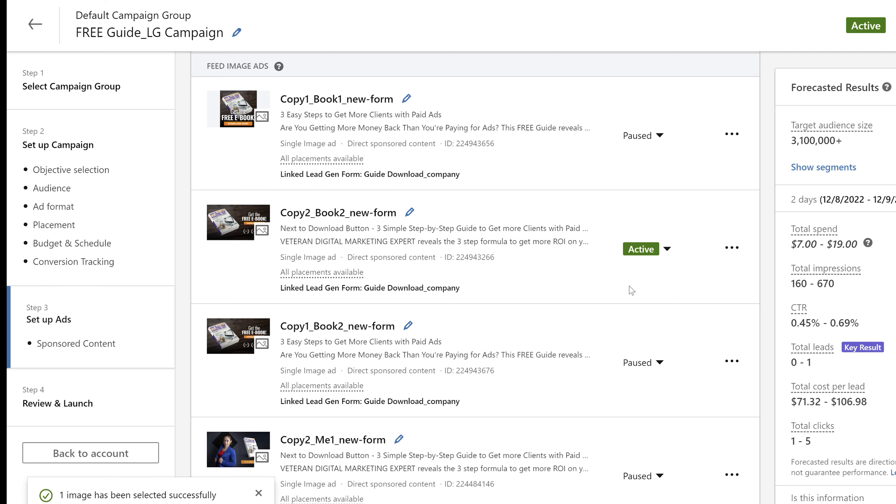
# Step: Browse the ads in the FREE Guide_LG Campaign, then open Copy1_Book1_new-form for editing and examine its text, destination URL and image
pyautogui.scroll(-3, 631, 292)
pyautogui.scroll(6, 633, 279)
pyautogui.scroll(-2, 634, 268)
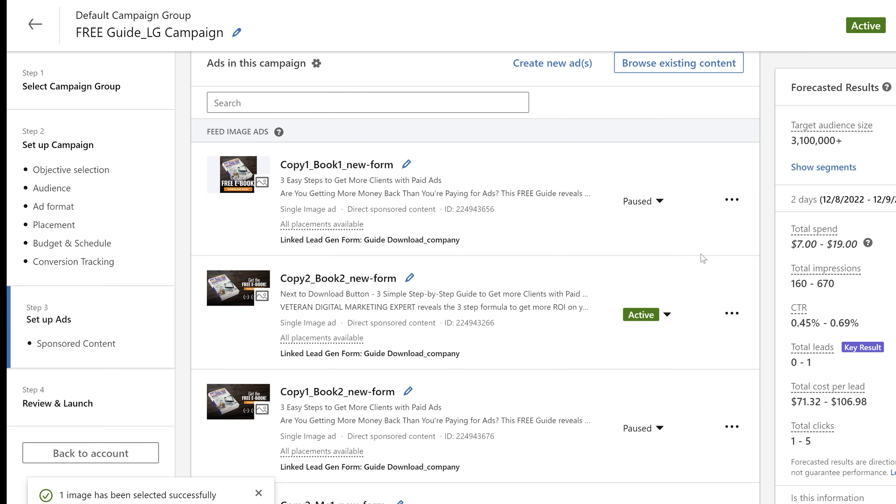
pyautogui.scroll(-2, 700, 256)
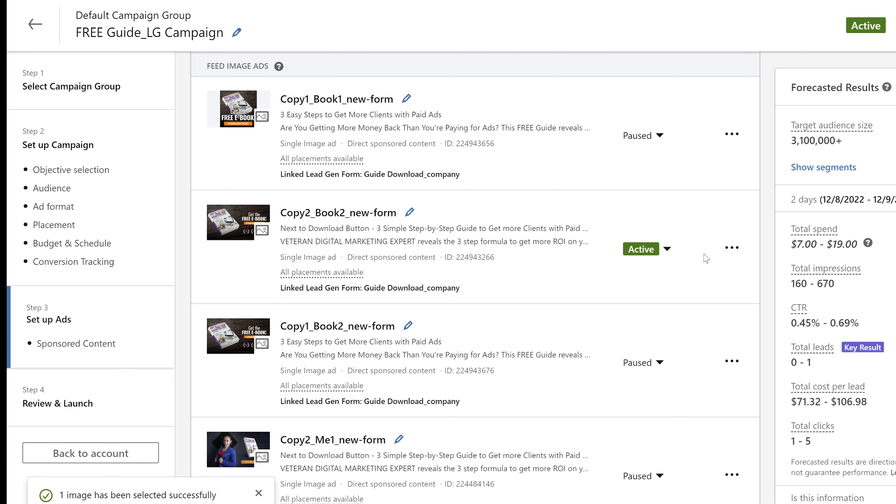
pyautogui.click(737, 135)
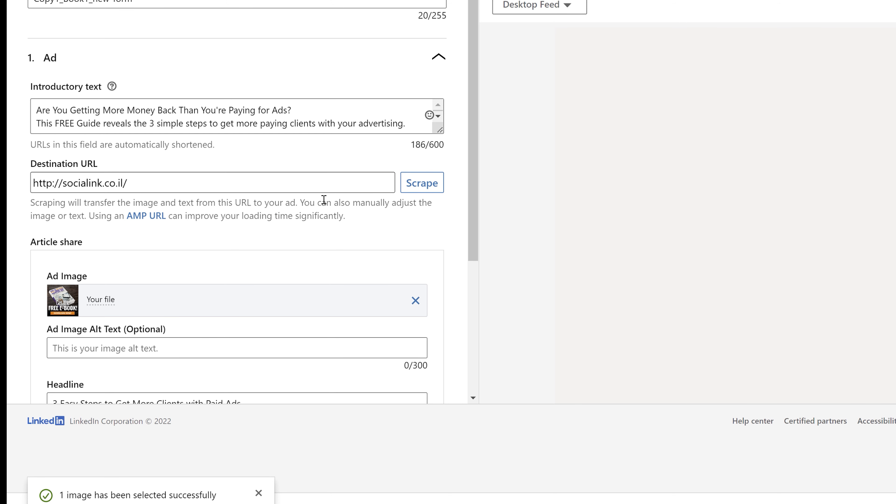
pyautogui.scroll(-2, 325, 201)
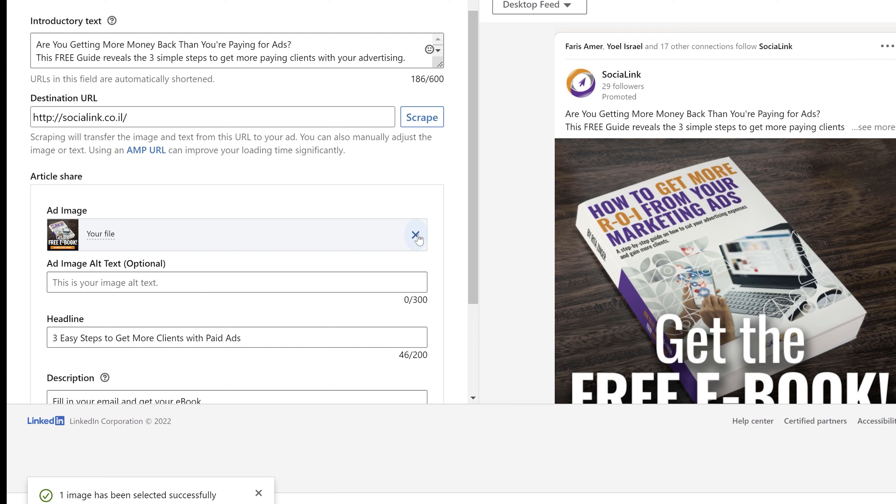